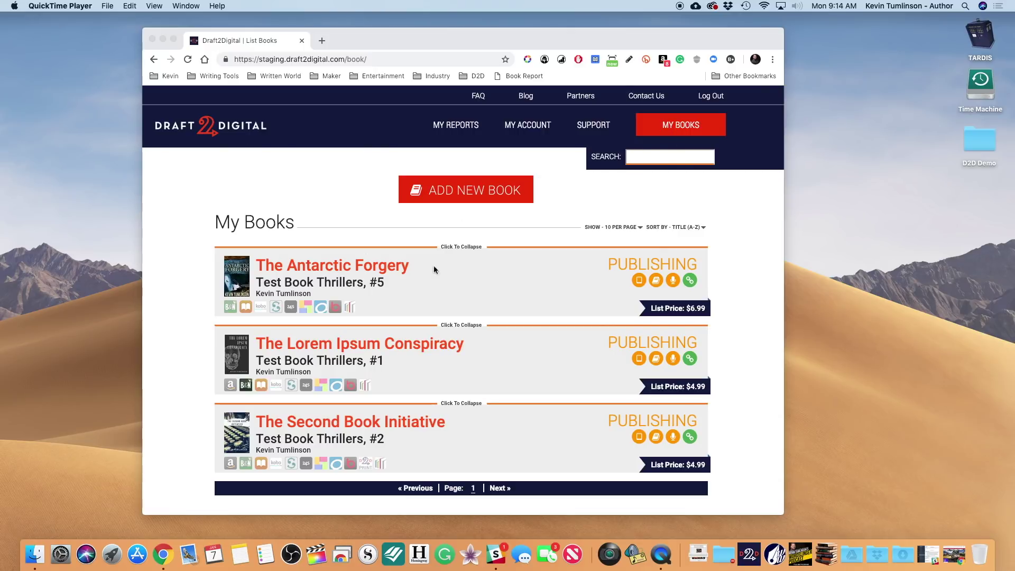
# Step: Open The Antarctic Forgery's ebook page in Chrome and show its Promotion Details section
pyautogui.click(641, 284)
pyautogui.click(640, 282)
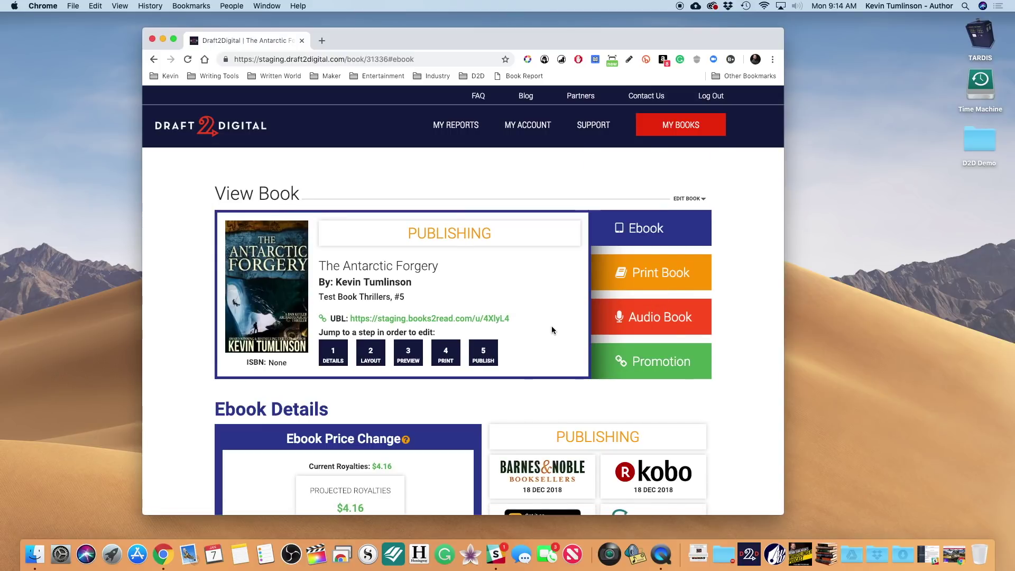
pyautogui.click(651, 369)
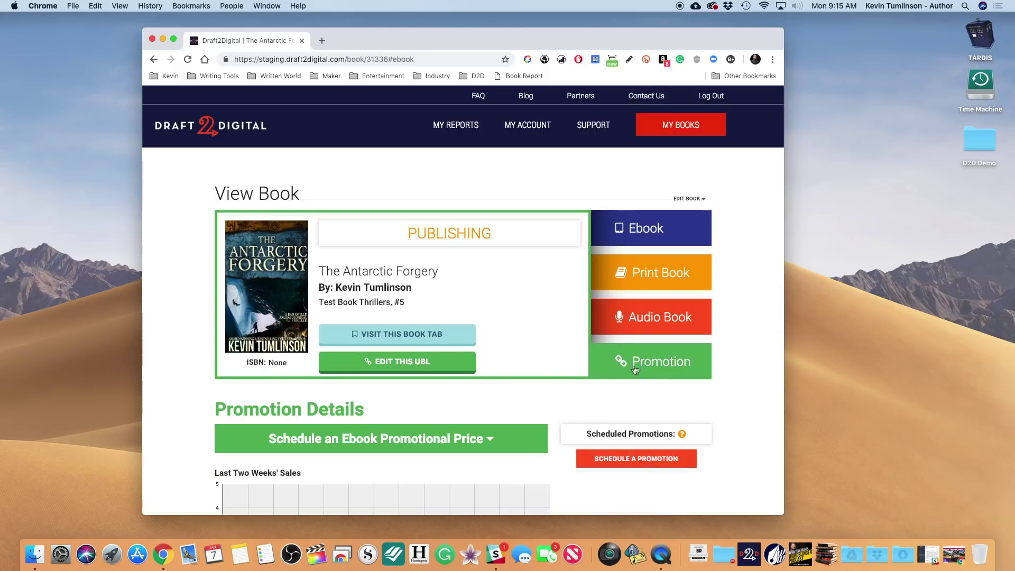
pyautogui.scroll(-2, 557, 373)
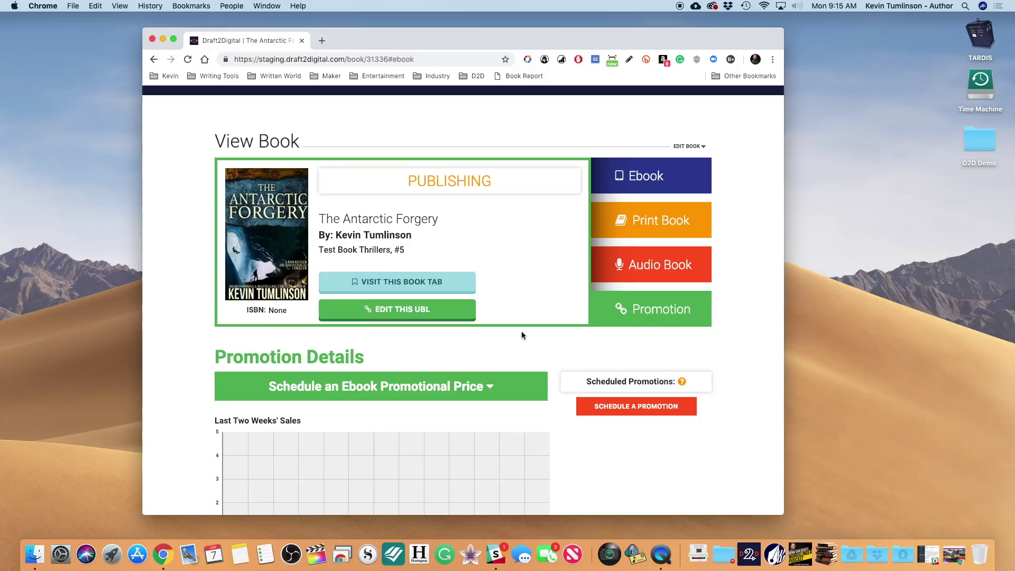
pyautogui.scroll(-2, 522, 336)
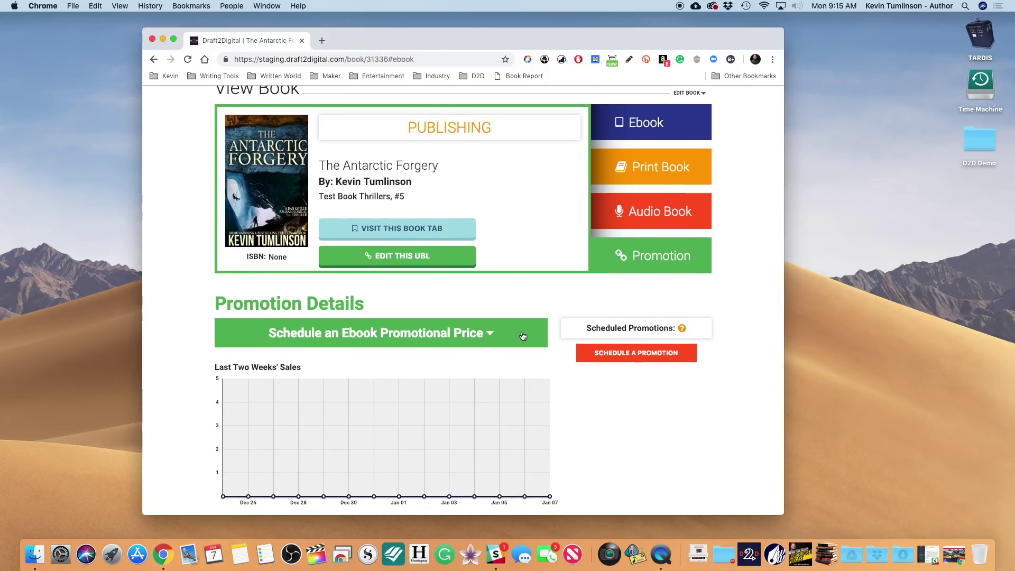
pyautogui.scroll(-3, 502, 338)
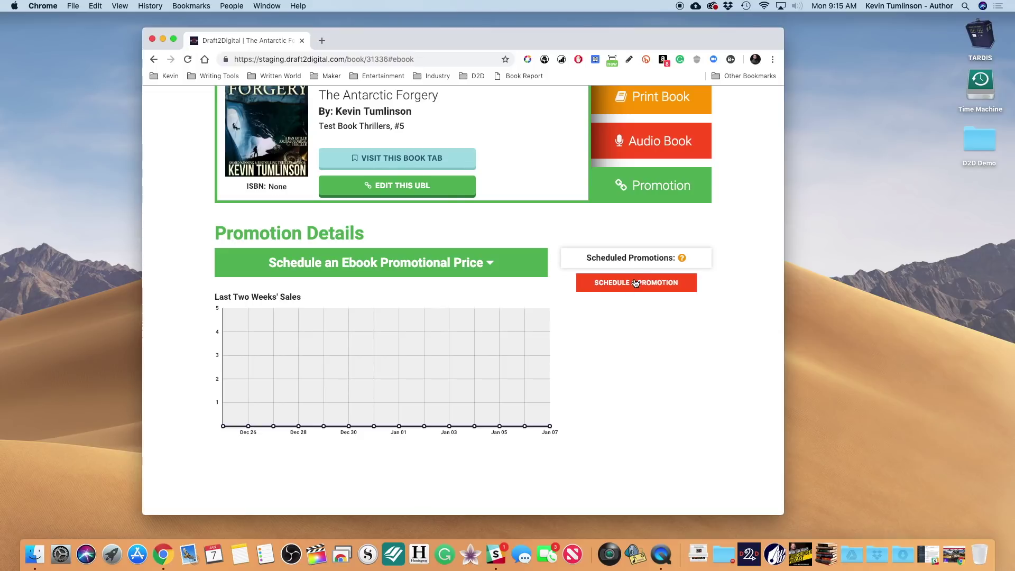
# Step: Expand the Schedule an Ebook Promotional Price form showing the $6.99 current price and $4.16 royalties
pyautogui.click(673, 288)
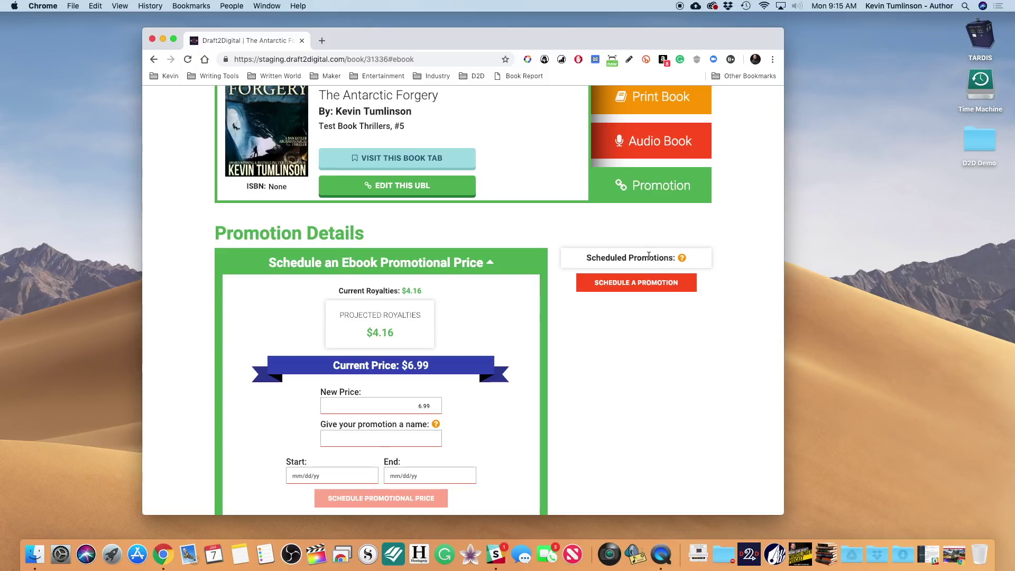
pyautogui.click(490, 265)
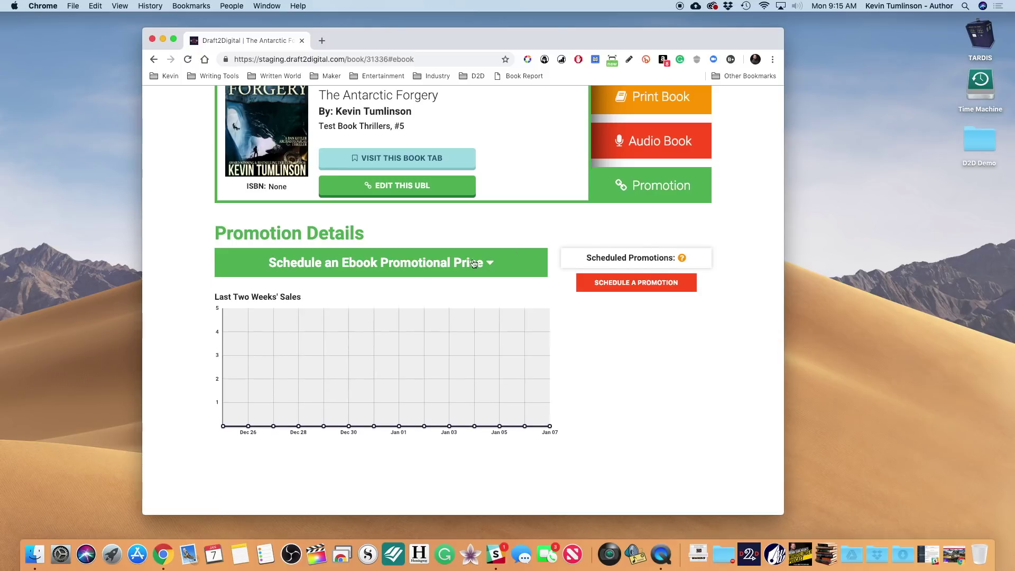
pyautogui.click(454, 261)
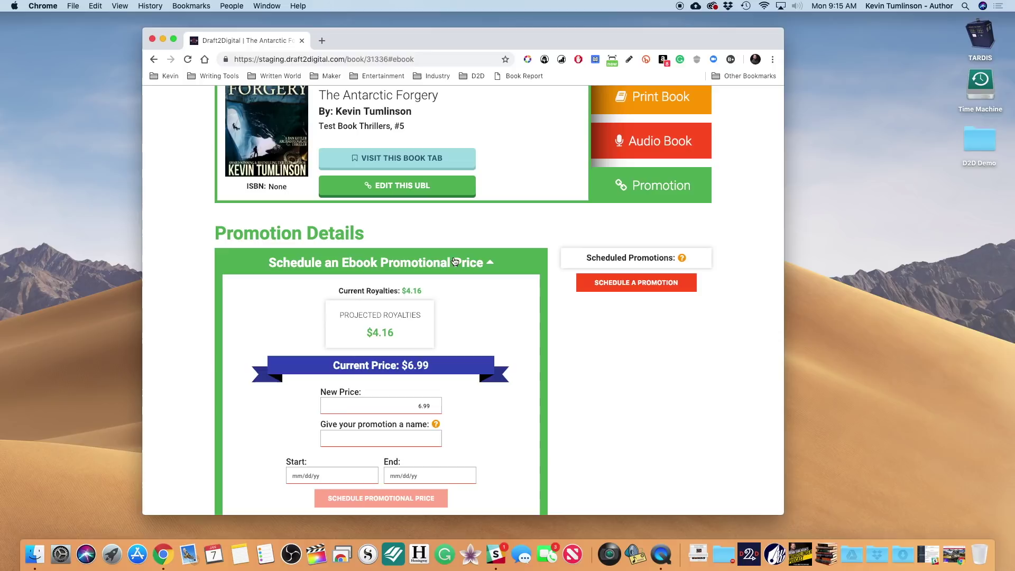
pyautogui.scroll(-4, 455, 261)
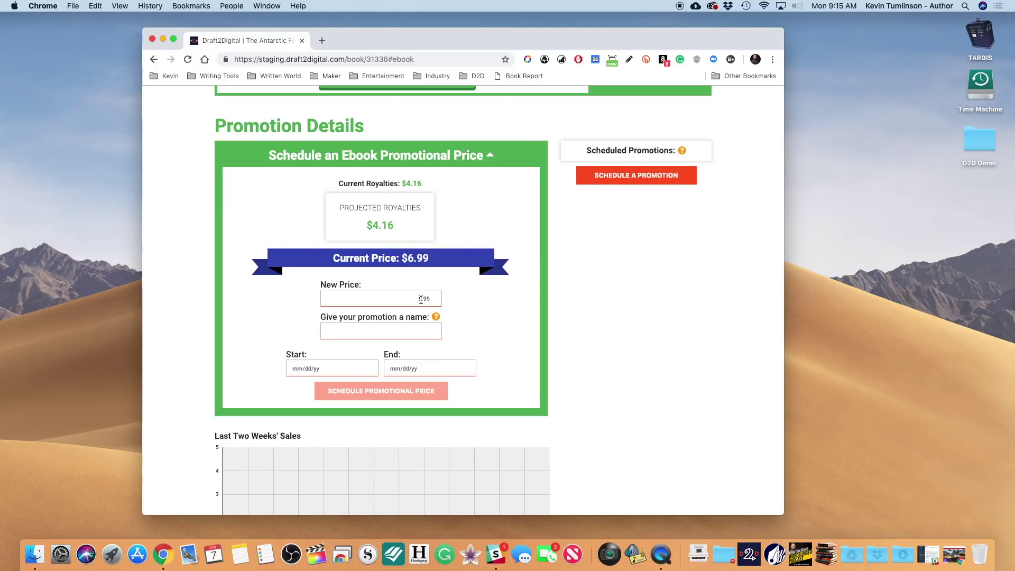
pyautogui.moveTo(682, 152)
pyautogui.scroll(-1, 649, 277)
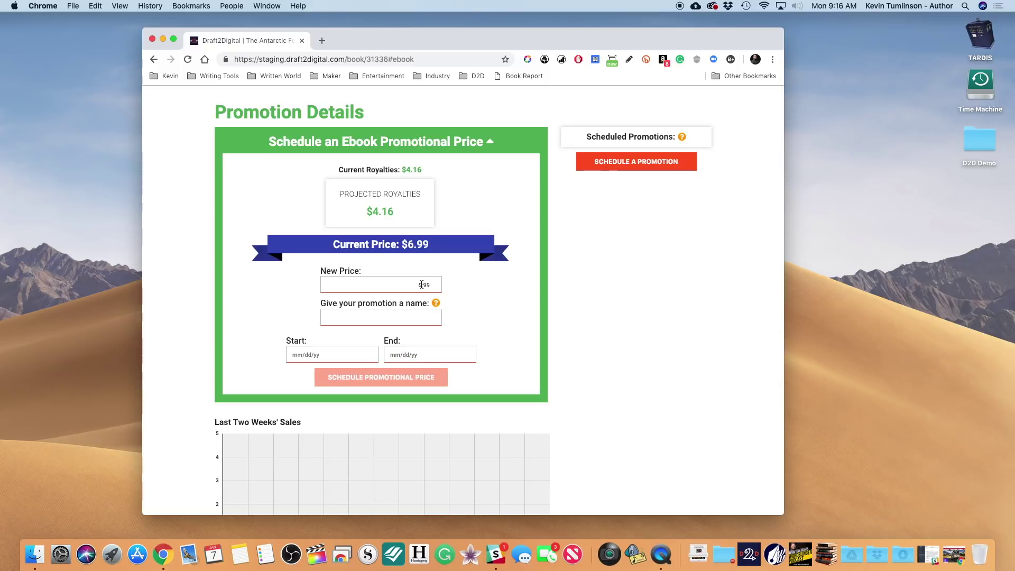
# Step: Enter a 2.99 new price and name the promotion 'Thriller Promo - January'
pyautogui.click(421, 285)
pyautogui.write('2.99')
pyautogui.click(410, 316)
pyautogui.moveTo(433, 303)
pyautogui.write('Thriller Promo - January')
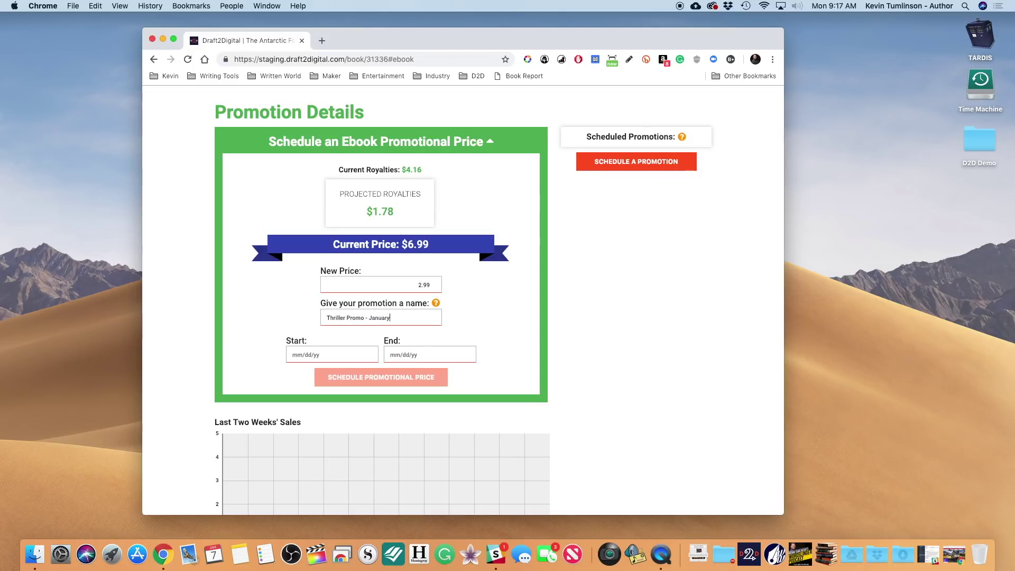
# Step: Pick January 25 to February 25, 2019 as the promotion dates in the calendar
pyautogui.click(330, 352)
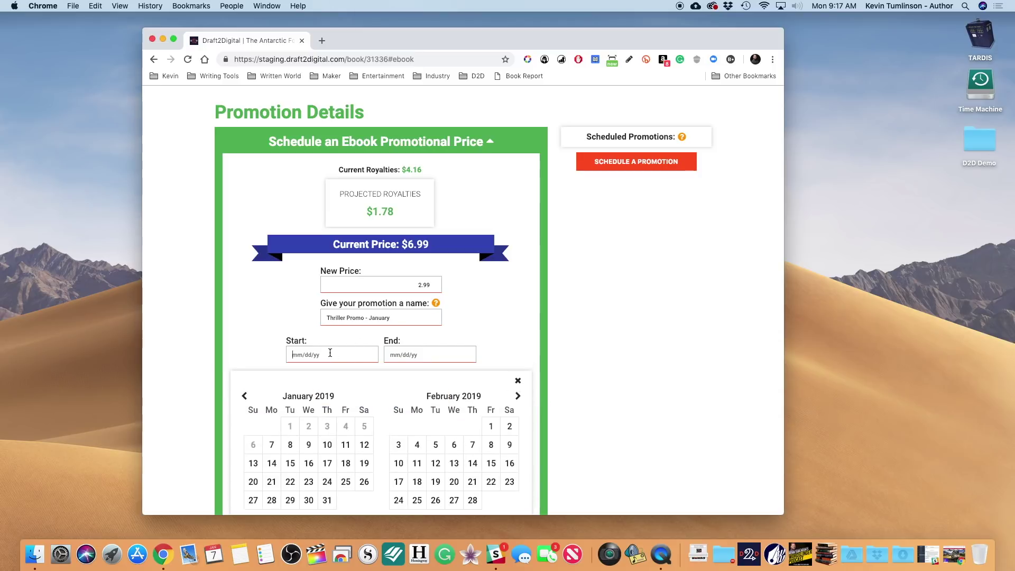
pyautogui.scroll(-2, 347, 444)
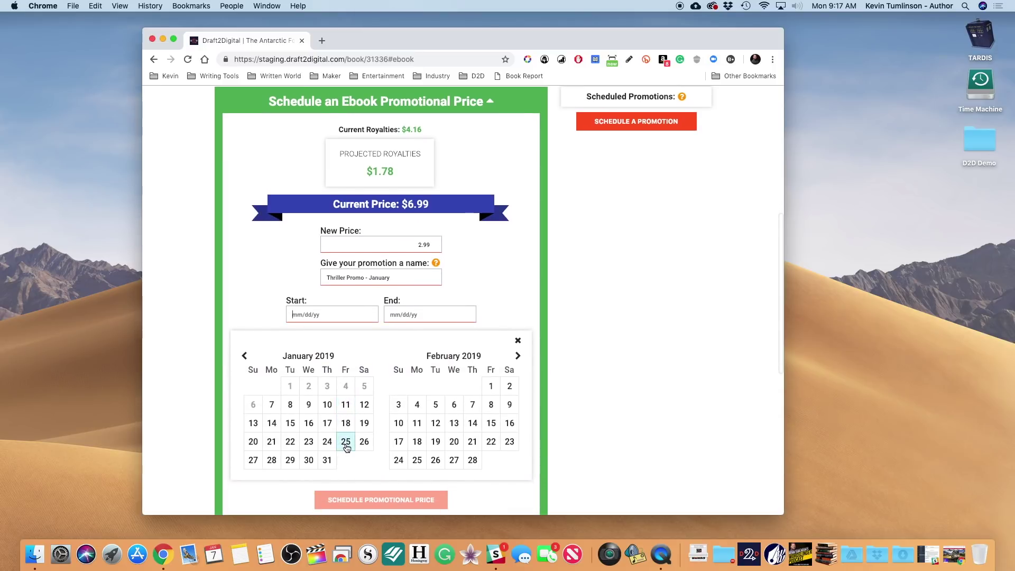
pyautogui.click(346, 445)
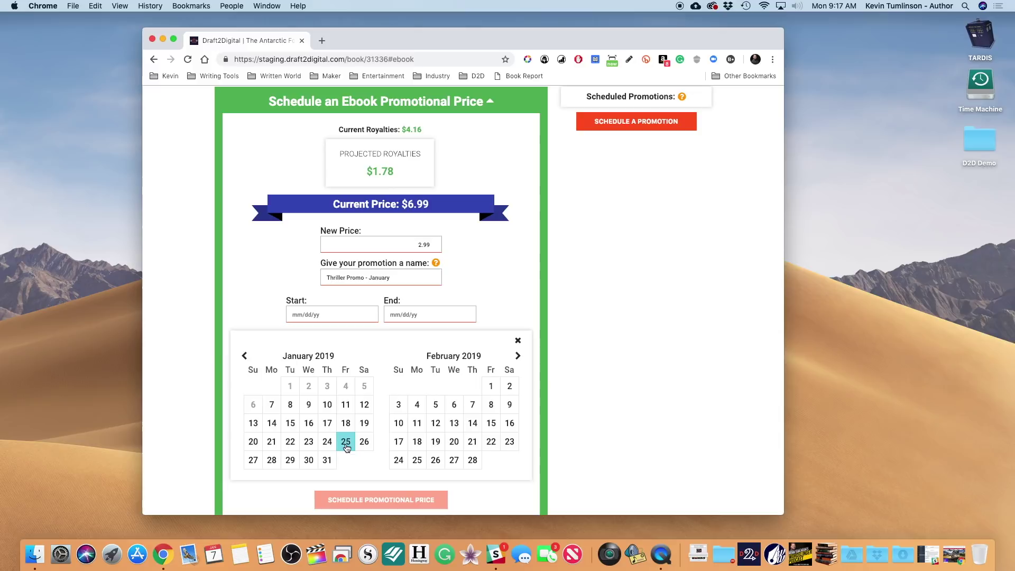
pyautogui.click(417, 460)
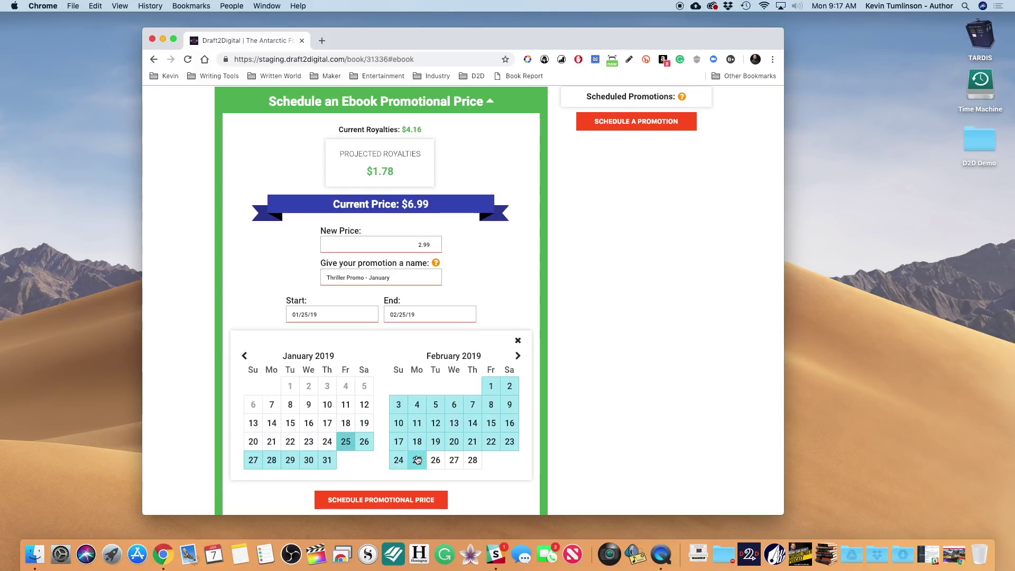
pyautogui.scroll(-3, 418, 460)
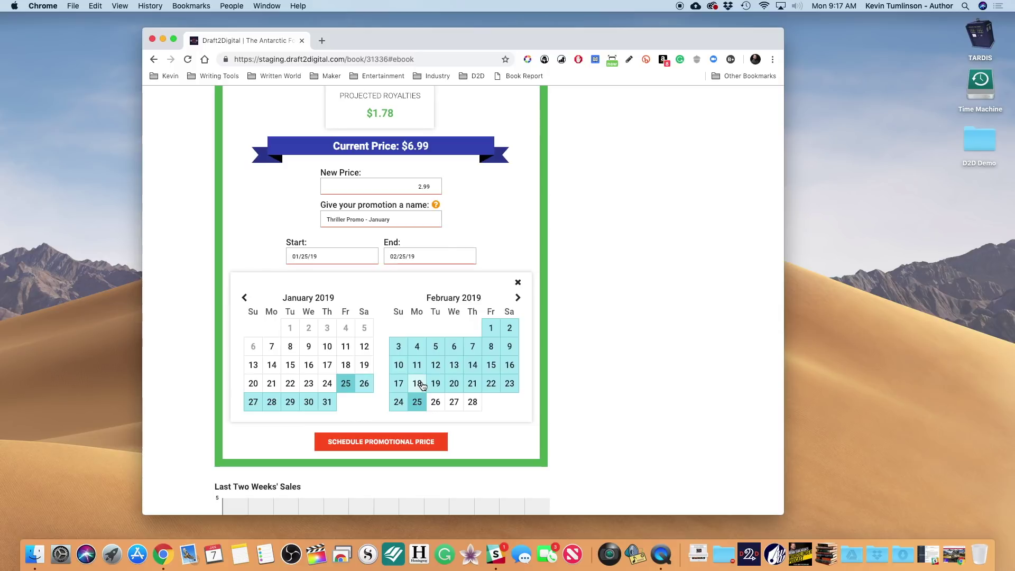
pyautogui.scroll(3, 444, 248)
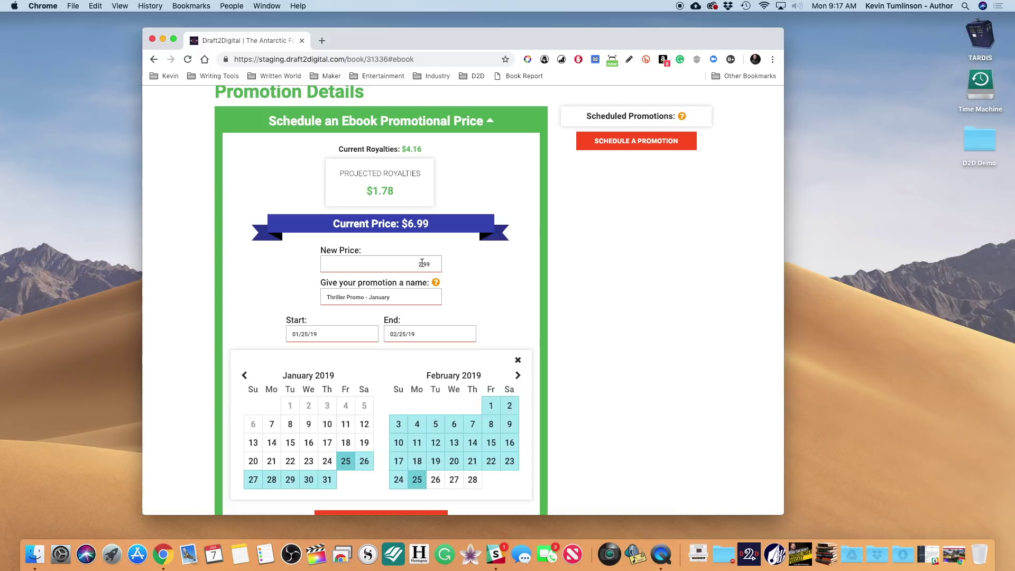
pyautogui.scroll(1, 373, 217)
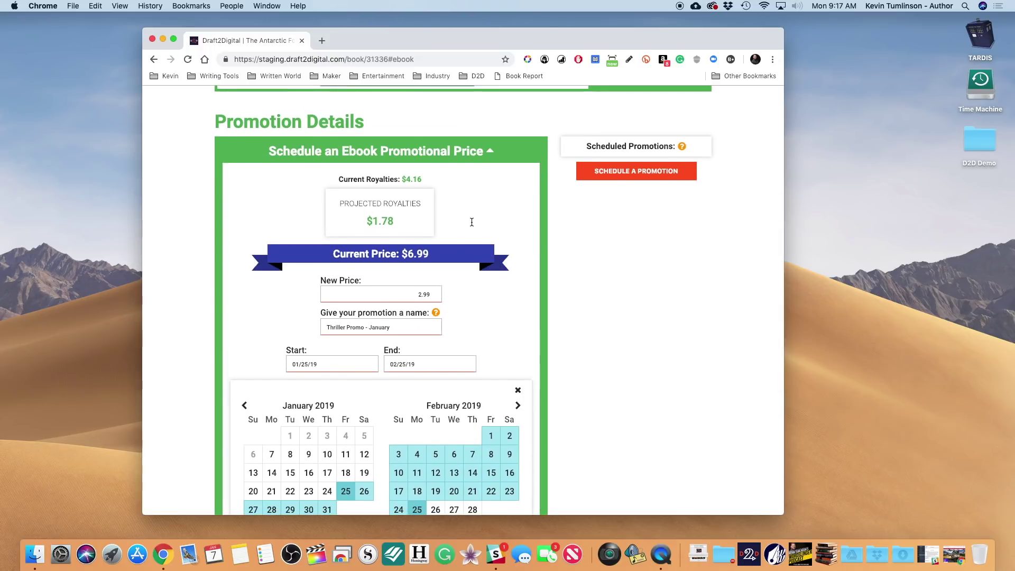
pyautogui.scroll(-2, 472, 222)
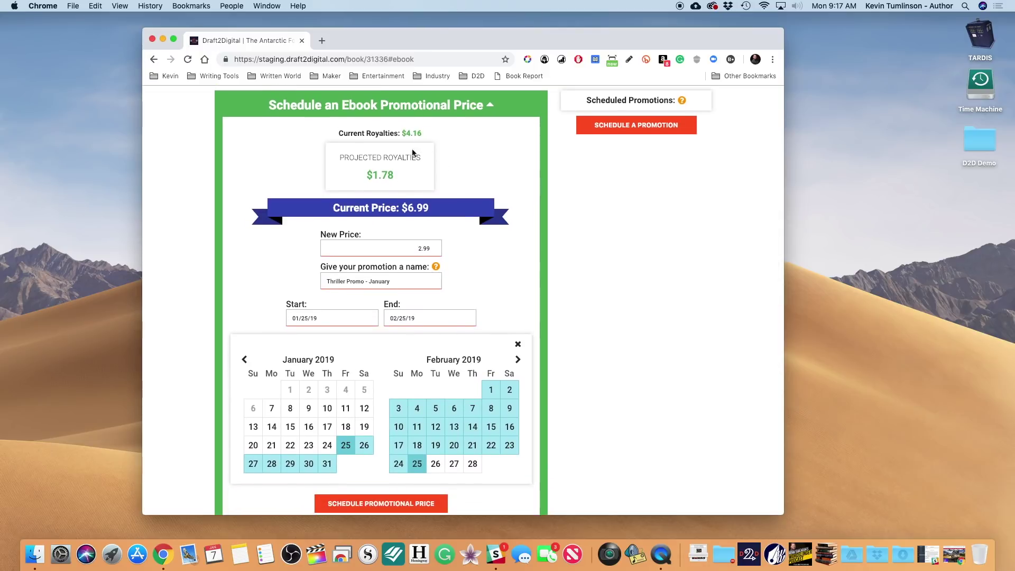
pyautogui.scroll(-5, 465, 173)
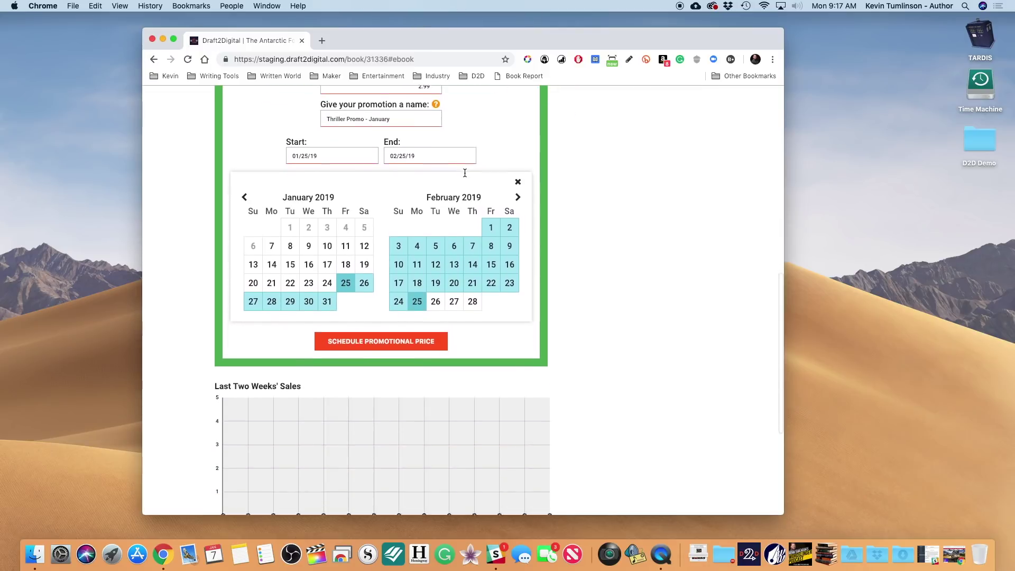
# Step: Schedule the $2.99 Thriller Promo - January and confirm the price change
pyautogui.click(426, 332)
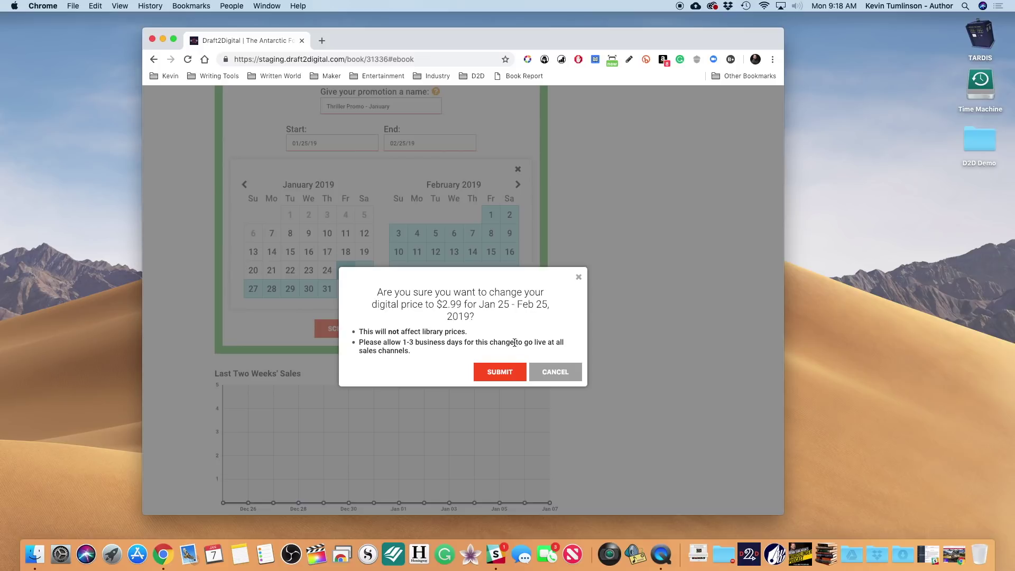
pyautogui.click(491, 372)
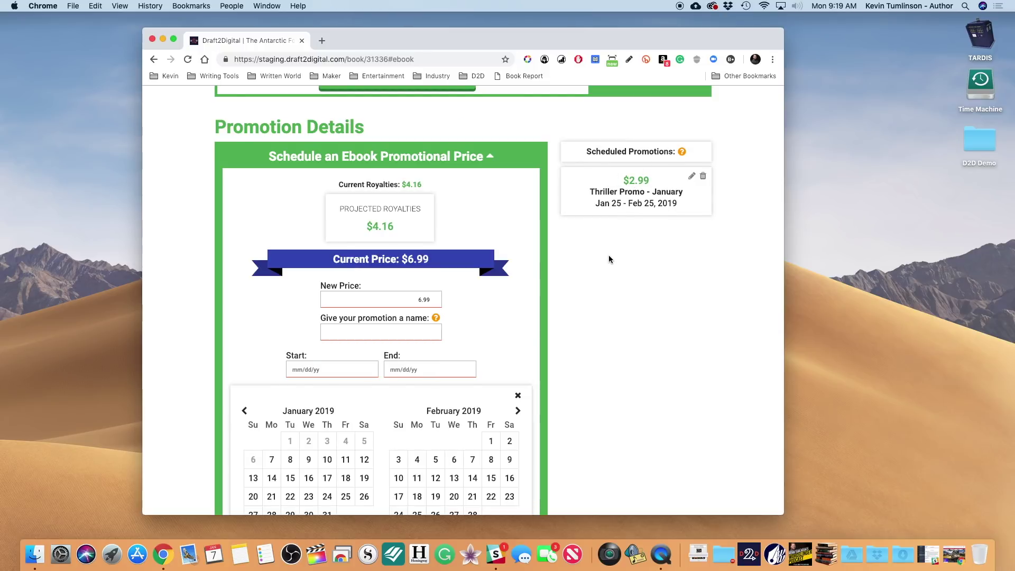
# Step: Edit the Thriller Promo - January promotion, lowering its new price from $2.99 to $0.99
pyautogui.scroll(-1, 608, 257)
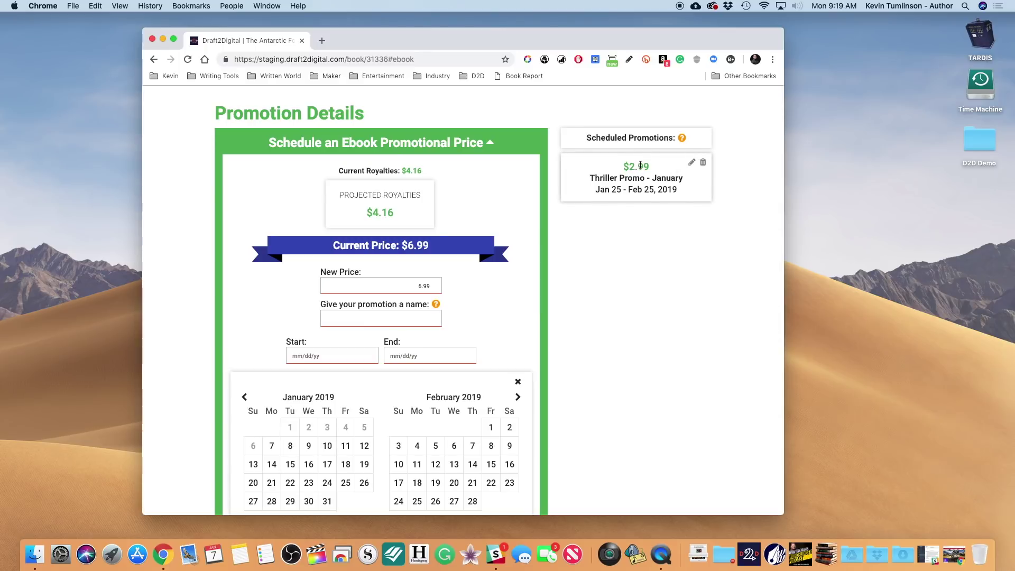
pyautogui.click(690, 163)
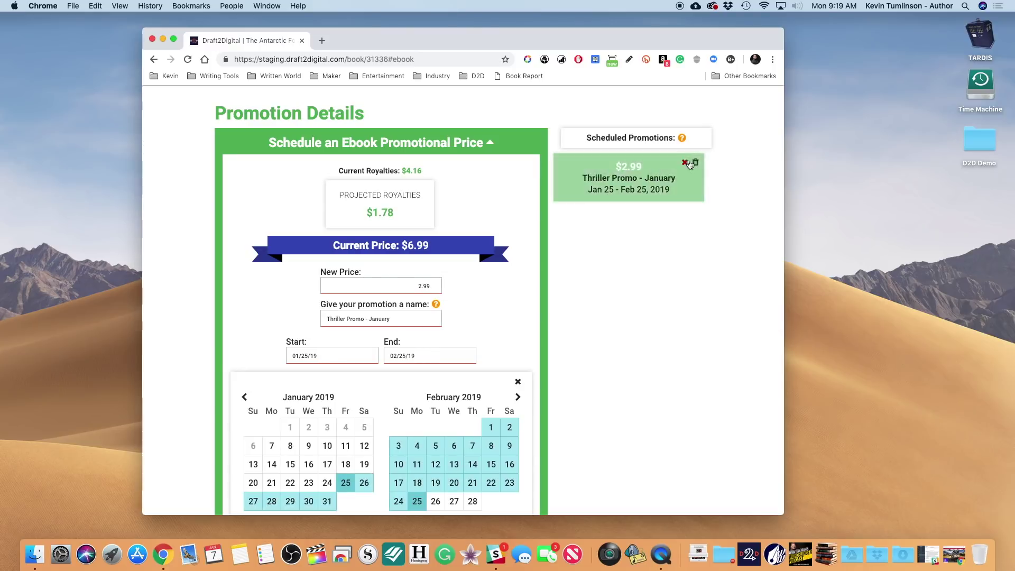
pyautogui.click(422, 286)
pyautogui.press('BackSpace')
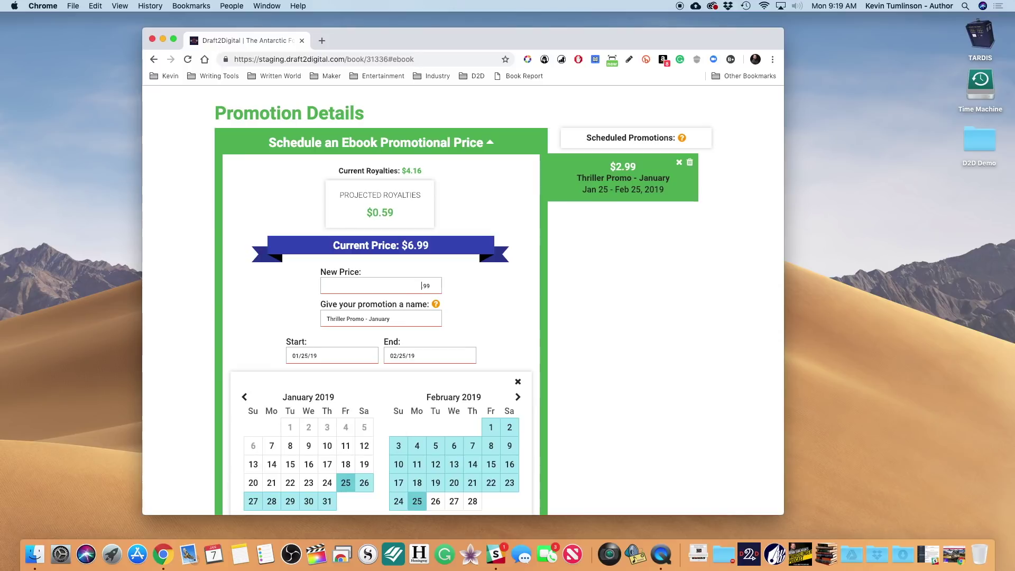
pyautogui.scroll(-5, 390, 373)
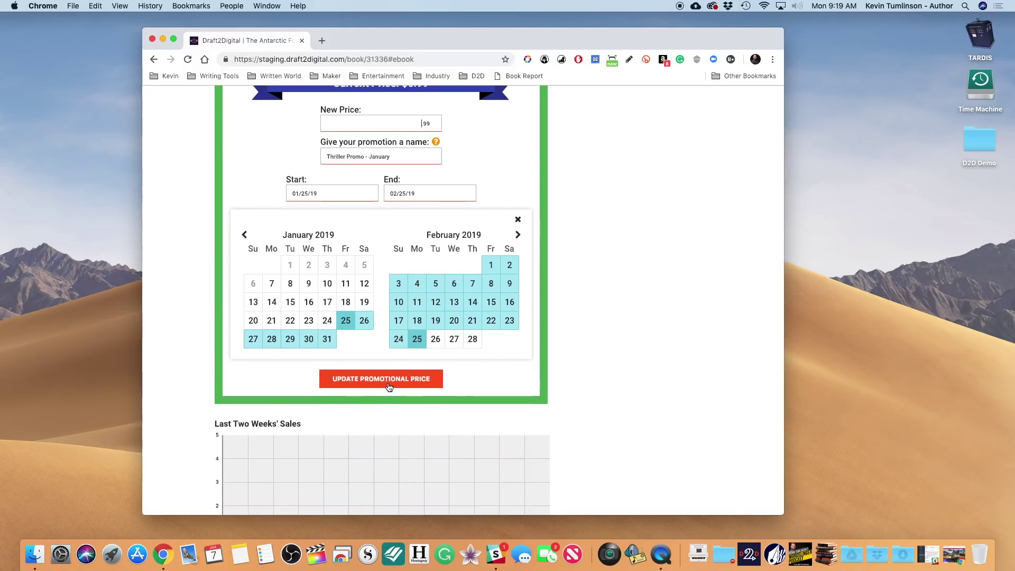
pyautogui.click(388, 386)
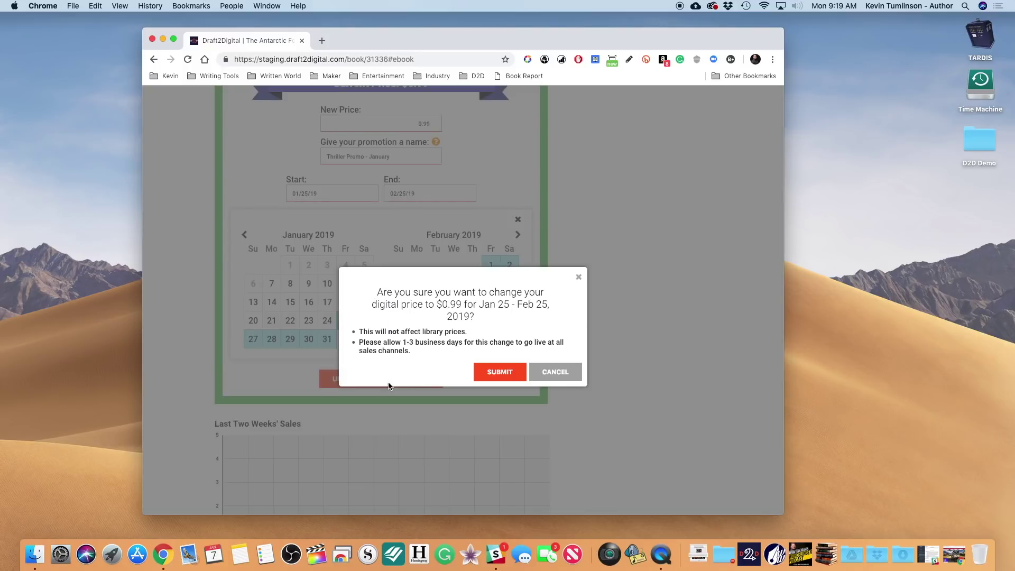
pyautogui.click(500, 372)
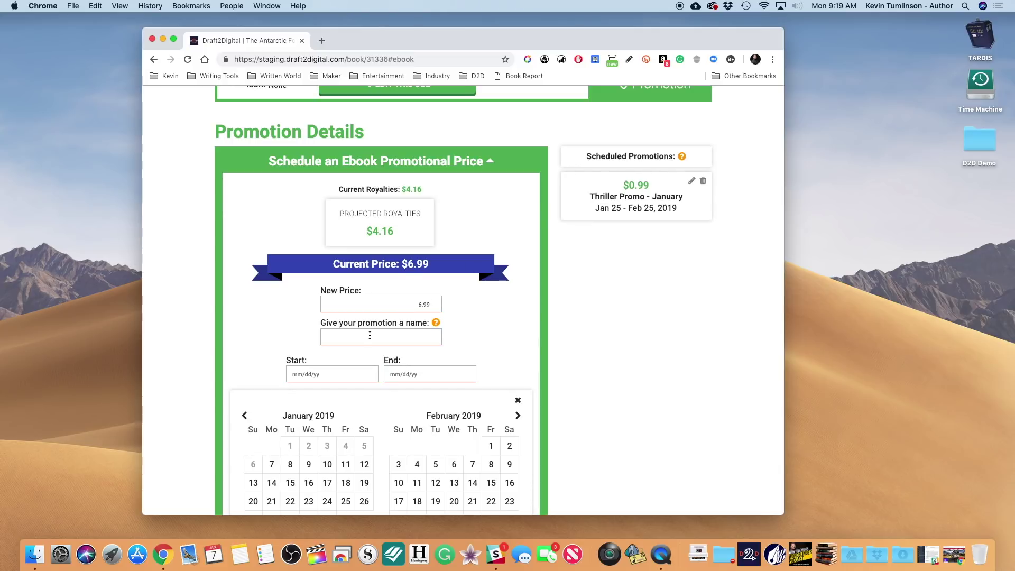
# Step: Enter 1.99 for a new promotion and pick March 15 to April 1, 2019 as its dates
pyautogui.click(369, 336)
pyautogui.write('1')
pyautogui.write('.0')
pyautogui.press('BackSpace')
pyautogui.press('BackSpace')
pyautogui.write('99')
pyautogui.scroll(-3, 521, 319)
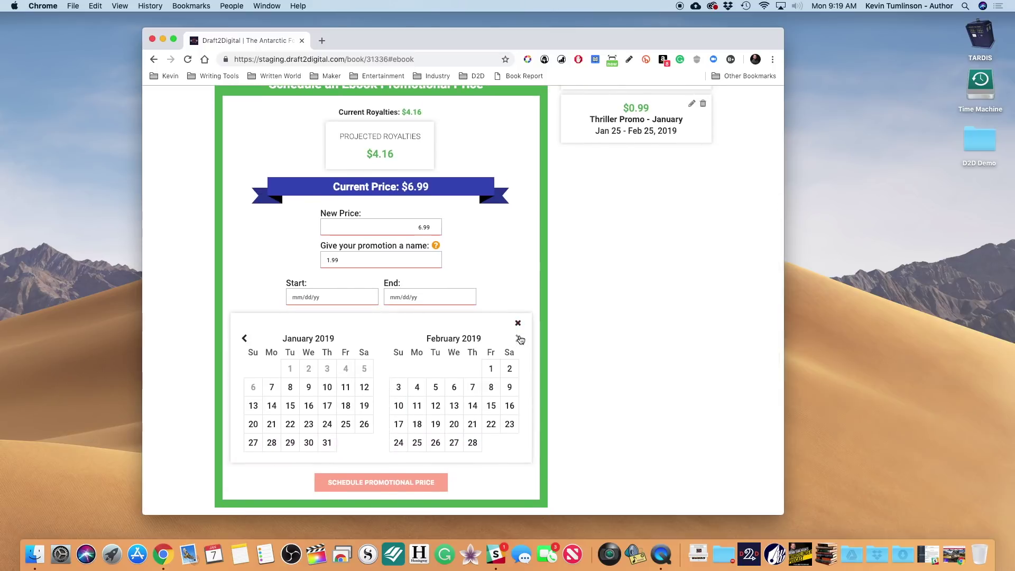
pyautogui.click(519, 339)
pyautogui.click(519, 339)
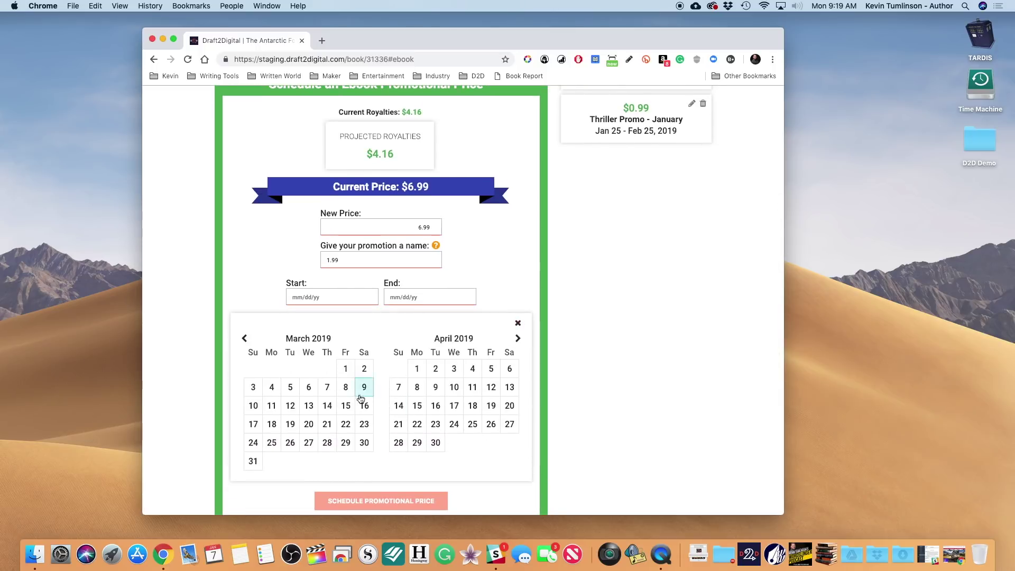
pyautogui.click(346, 407)
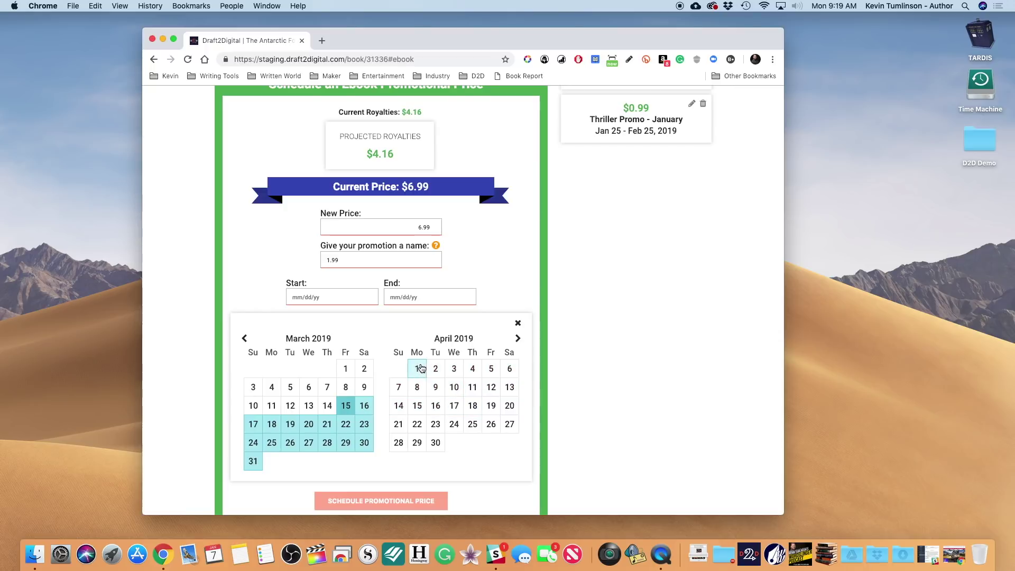
pyautogui.click(418, 369)
# Step: Try scheduling, then cancel the mistaken $6.99 price change
pyautogui.scroll(-3, 390, 479)
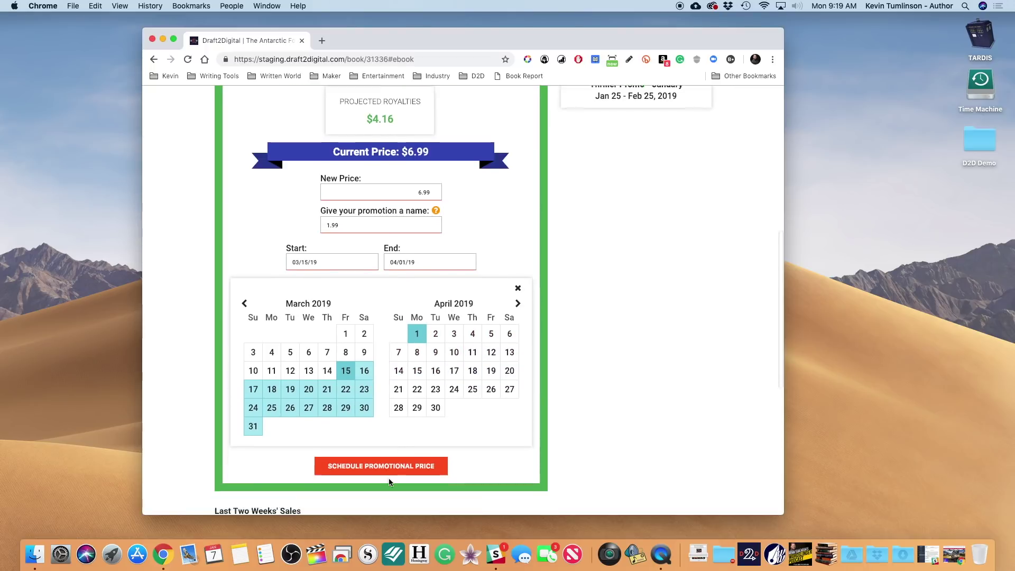
pyautogui.click(390, 416)
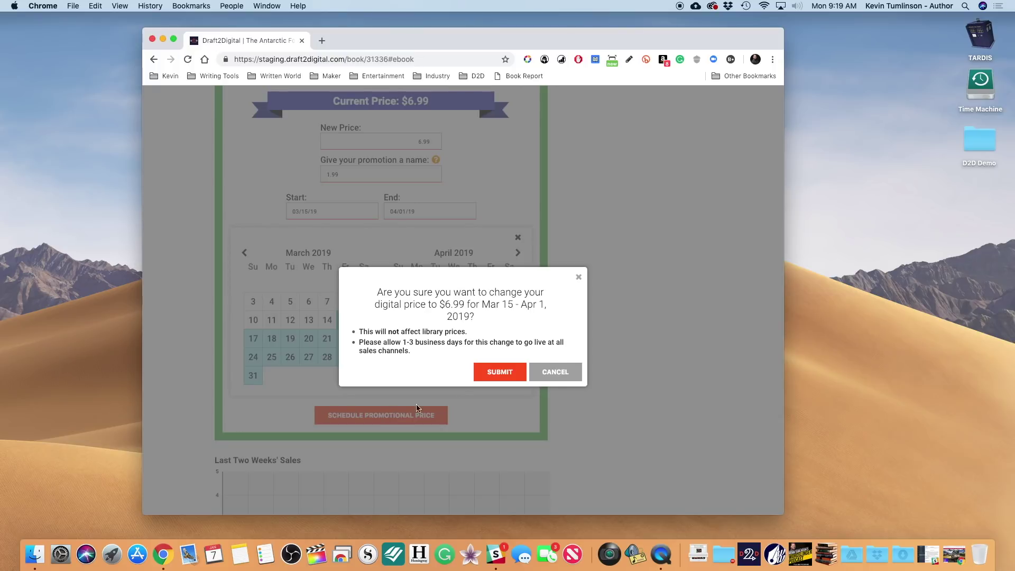
pyautogui.click(559, 366)
# Step: Replace the misplaced 1.99 with the name 'March Promo' and set the new price to 1.99
pyautogui.scroll(2, 360, 247)
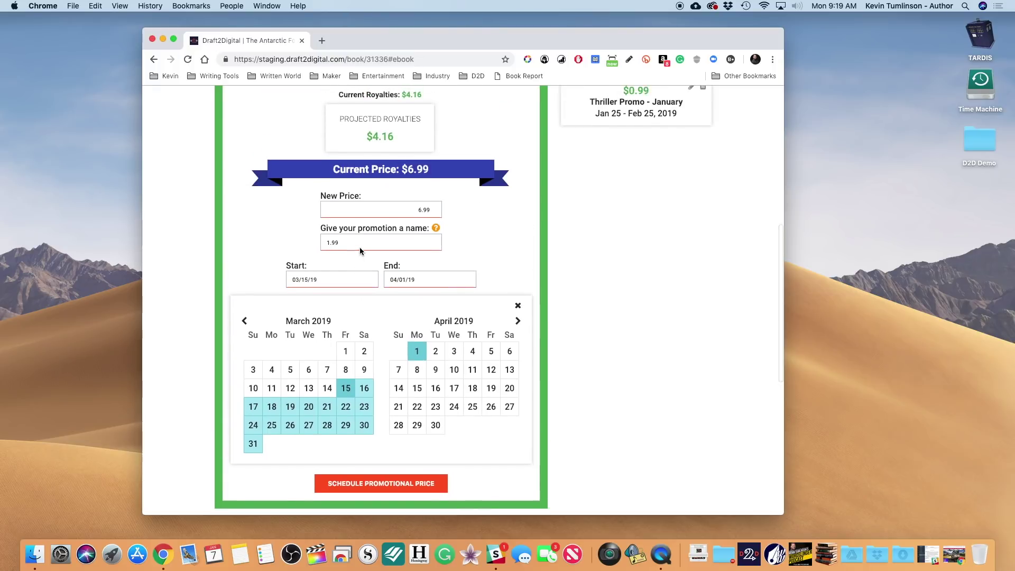
pyautogui.doubleClick(354, 244)
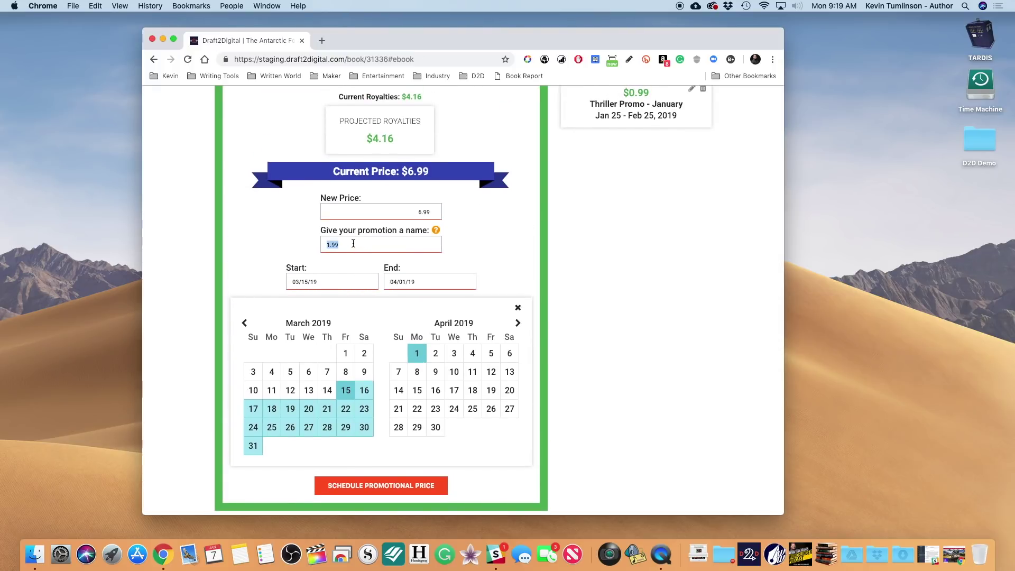
pyautogui.press('BackSpace')
pyautogui.write('1')
pyautogui.click(398, 240)
pyautogui.write('March Promo')
pyautogui.scroll(-1, 419, 391)
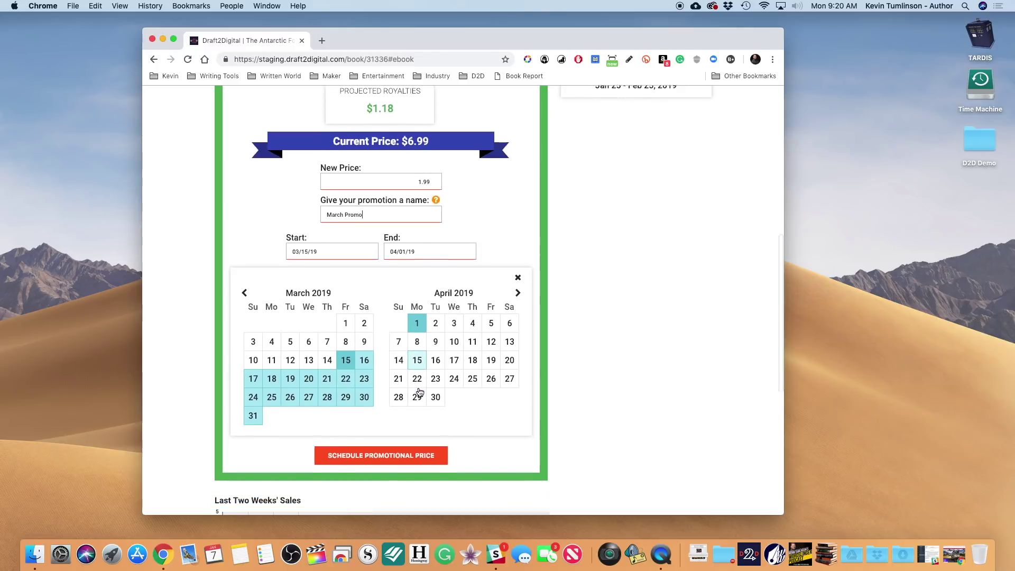
pyautogui.scroll(3, 420, 390)
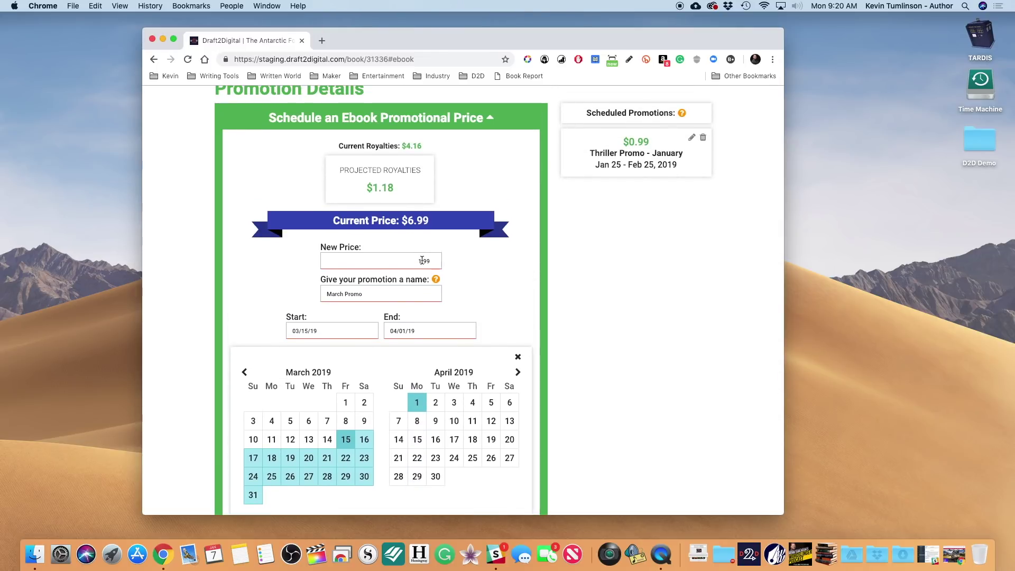
pyautogui.click(422, 260)
# Step: Schedule the $1.99 March Promo and confirm it
pyautogui.scroll(-1, 422, 260)
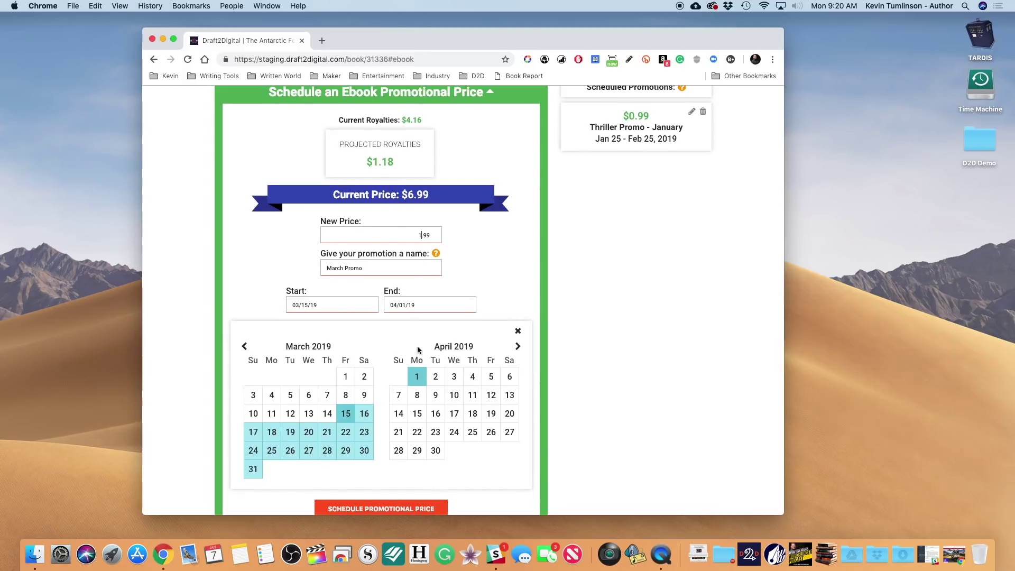
pyautogui.scroll(-5, 422, 370)
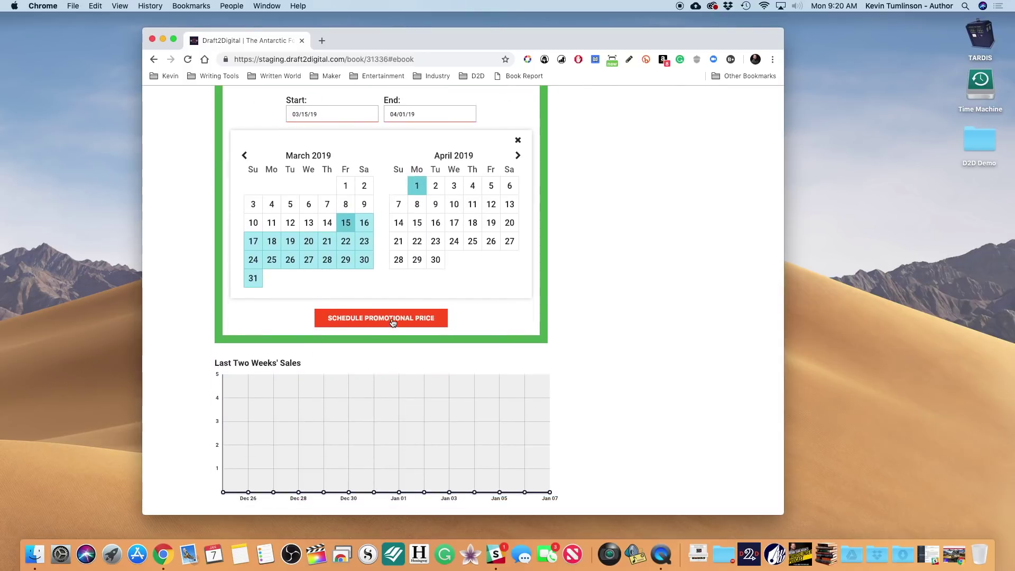
pyautogui.click(393, 324)
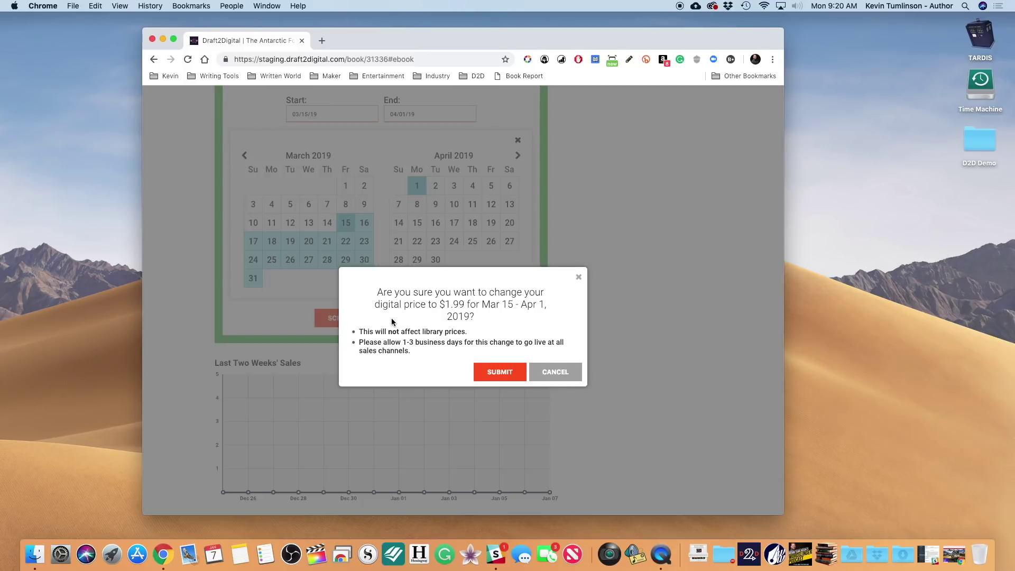
pyautogui.click(496, 373)
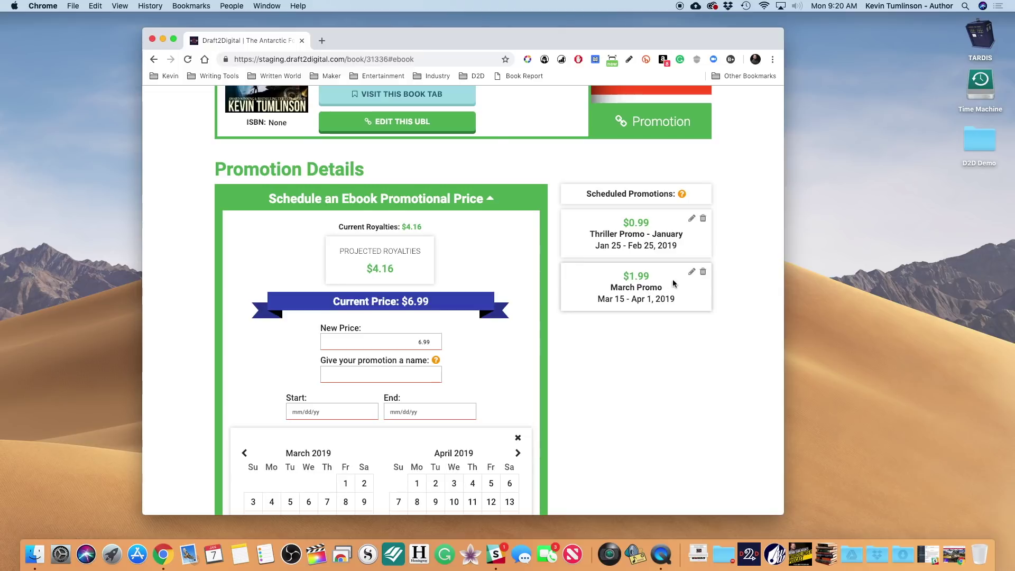
# Step: Delete the $1.99 March Promo and confirm, leaving only the $0.99 Thriller promotion
pyautogui.click(703, 272)
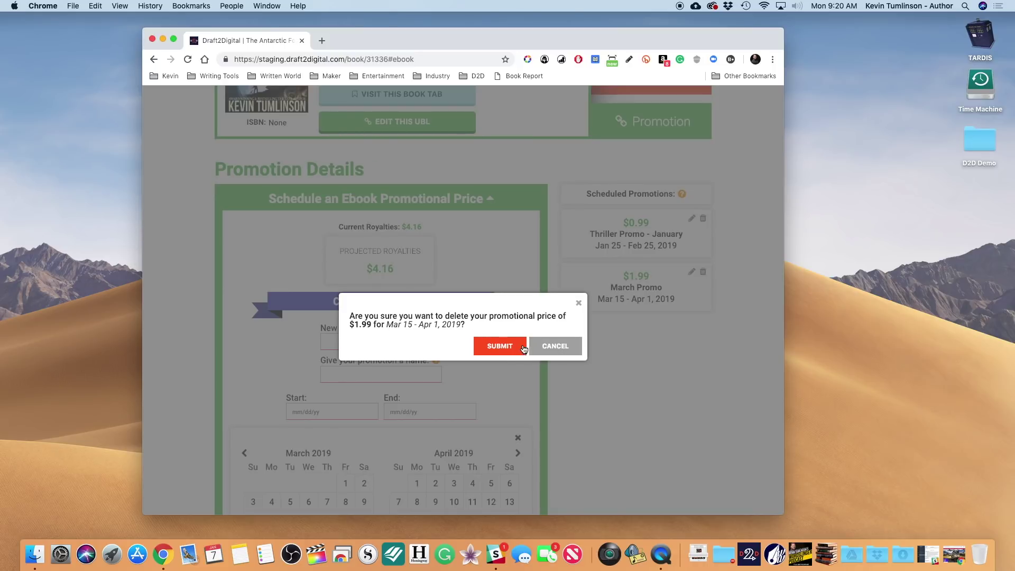
pyautogui.click(505, 349)
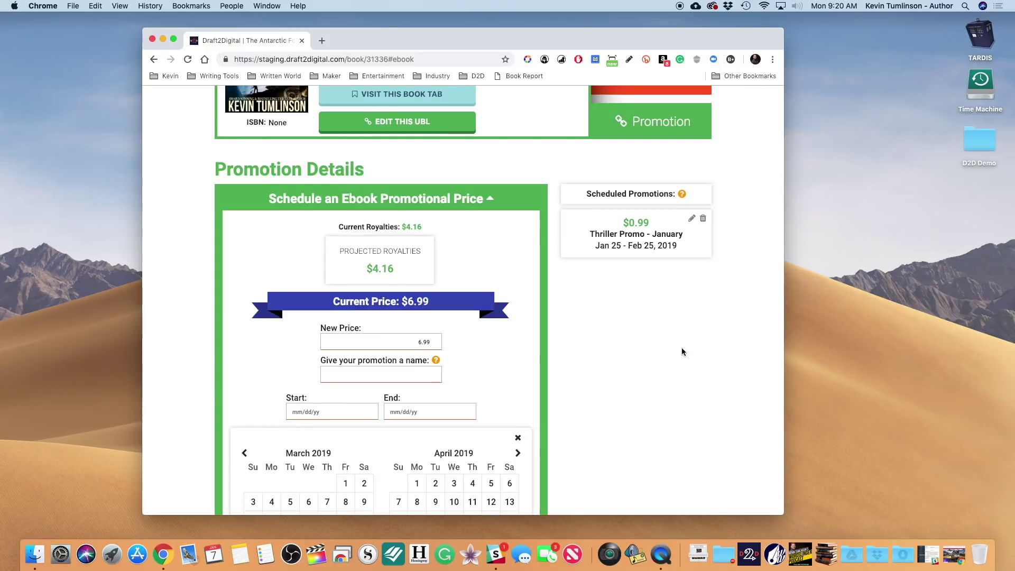
pyautogui.scroll(-1, 683, 352)
pyautogui.scroll(2, 682, 351)
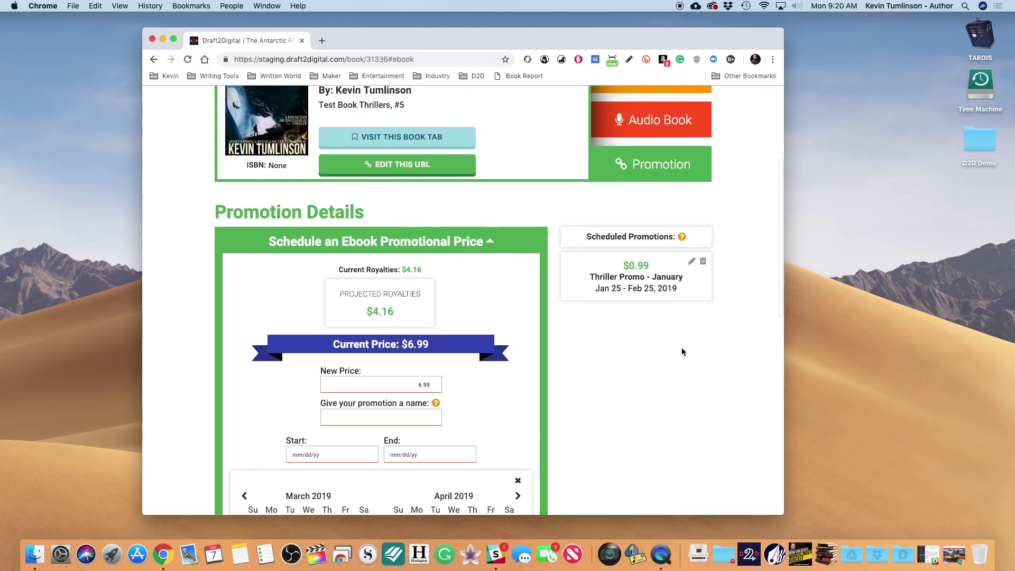